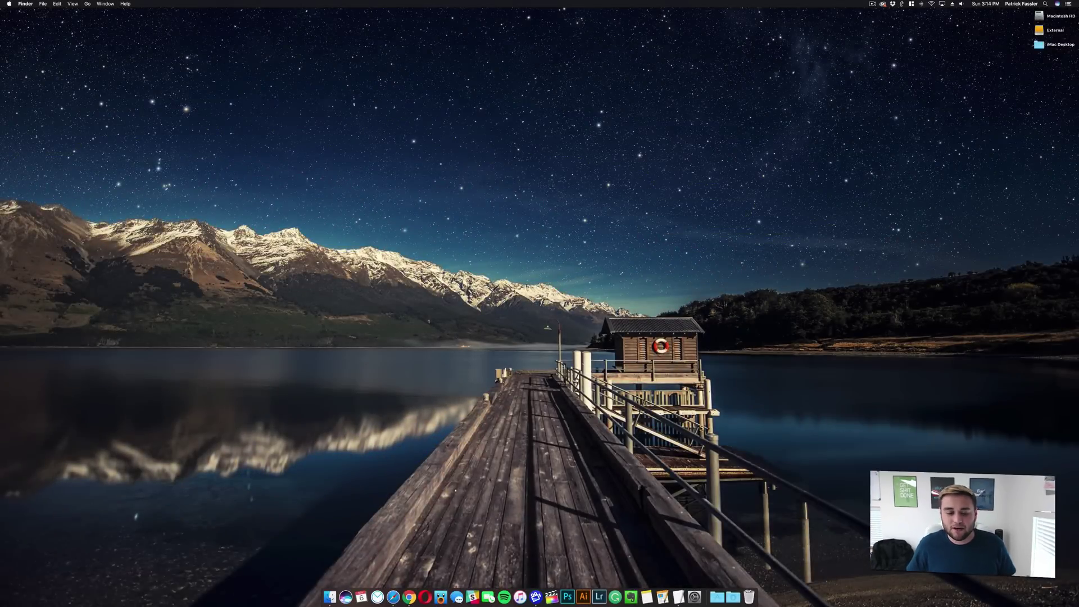
Open minecraftmaps.com in Safari, browse the CITY maps, and start downloading City of Newisle
{"action": "left_click", "coordinate": [393, 597]}
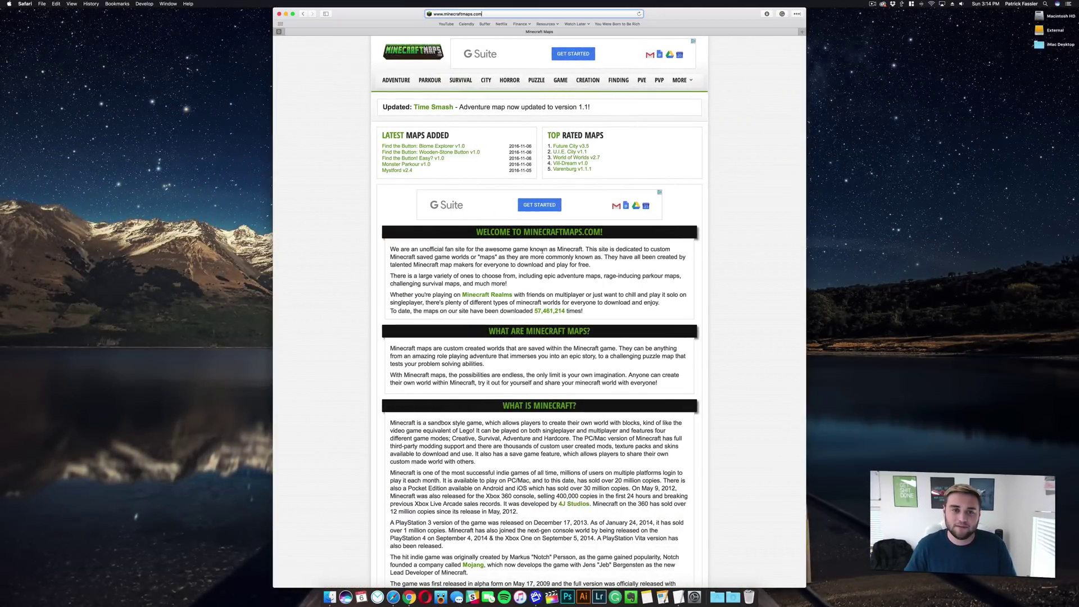
{"action": "key", "text": "Return"}
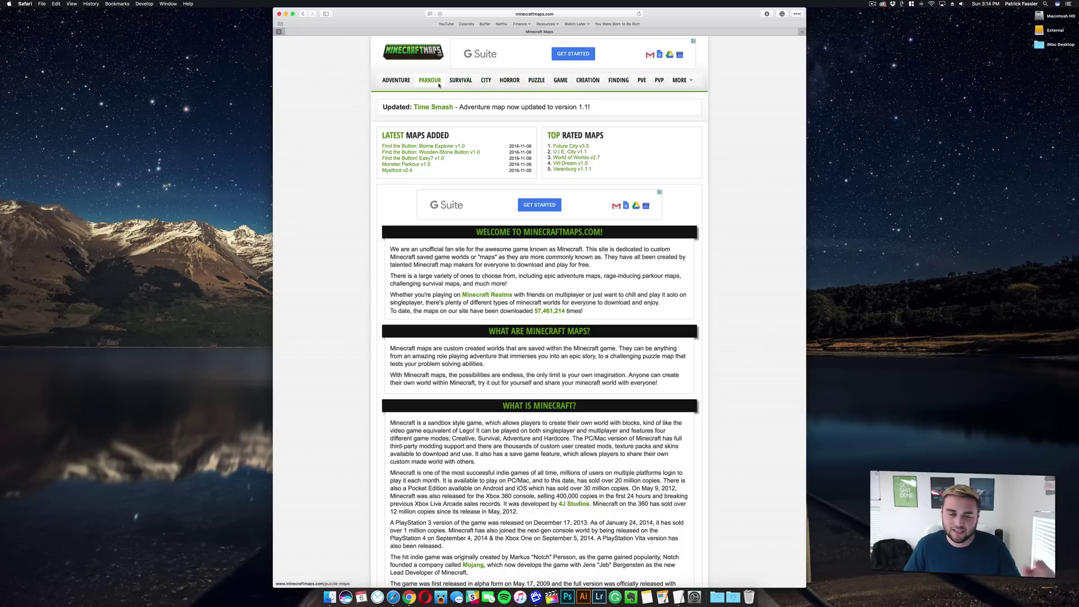
{"action": "left_click", "coordinate": [486, 82]}
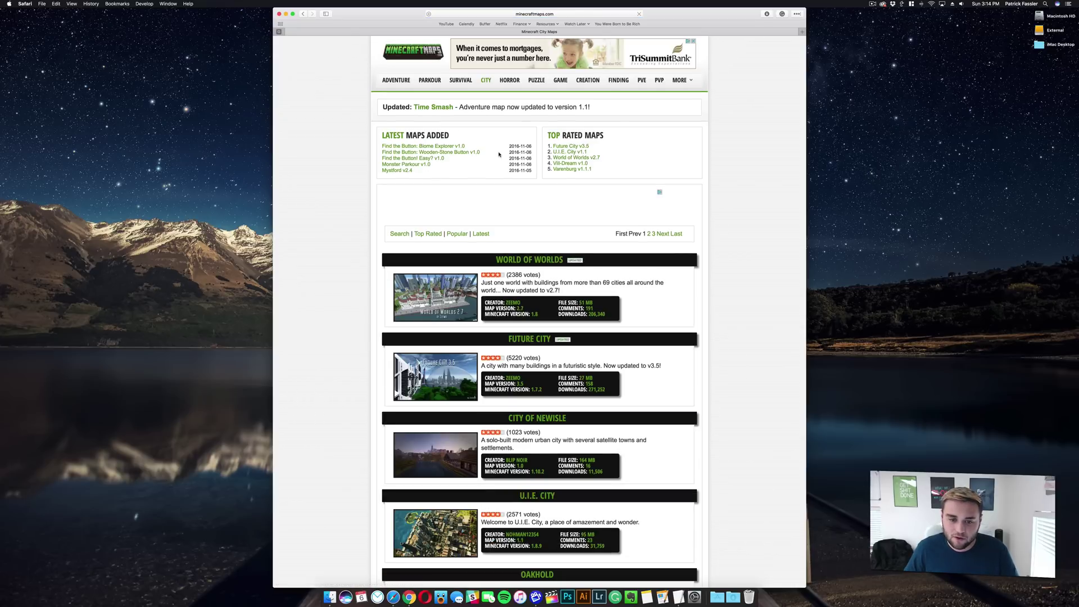
{"action": "scroll", "coordinate": [492, 151], "scroll_direction": "down", "scroll_amount": 2}
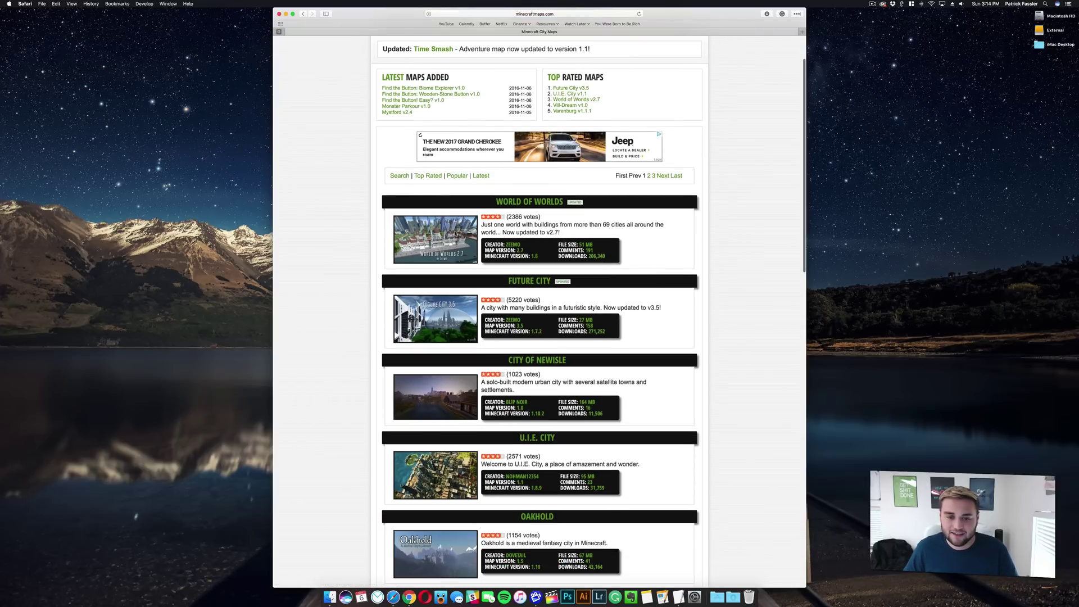
{"action": "scroll", "coordinate": [337, 338], "scroll_direction": "down", "scroll_amount": 3}
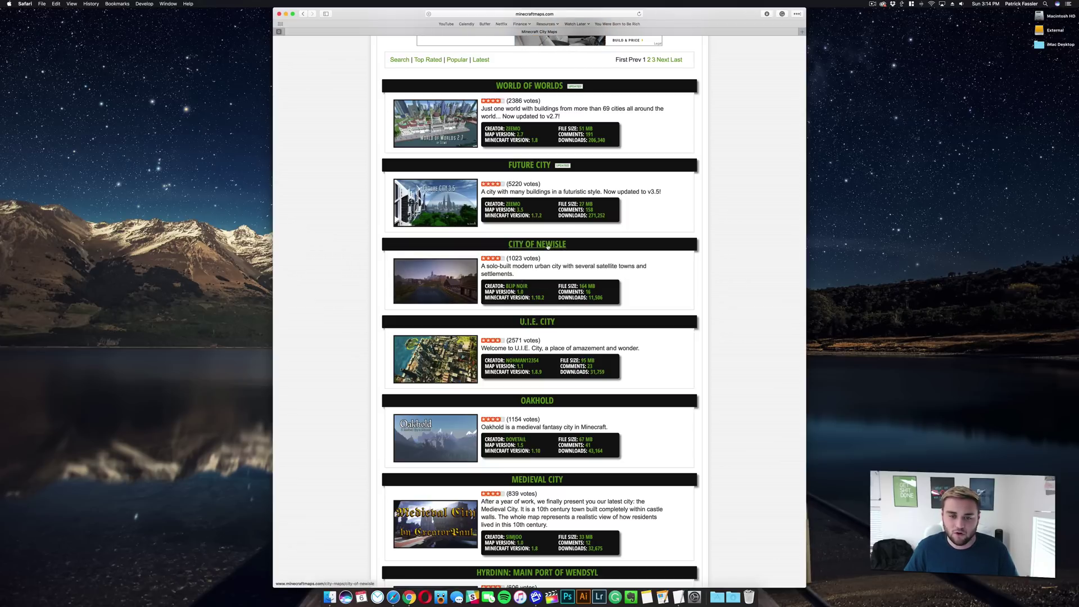
{"action": "left_click", "coordinate": [548, 246]}
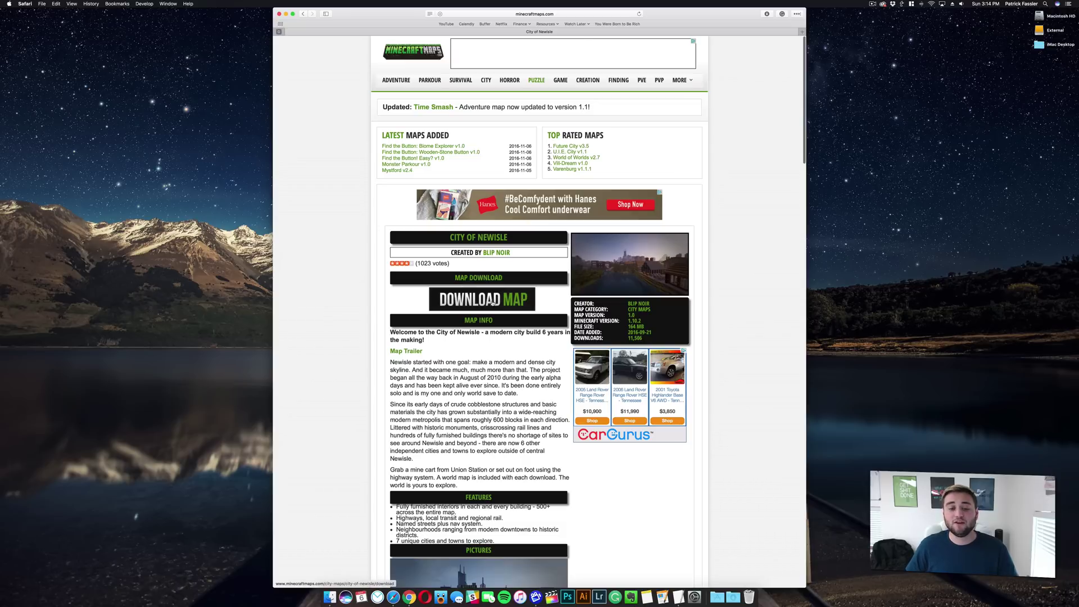
{"action": "left_click", "coordinate": [487, 302]}
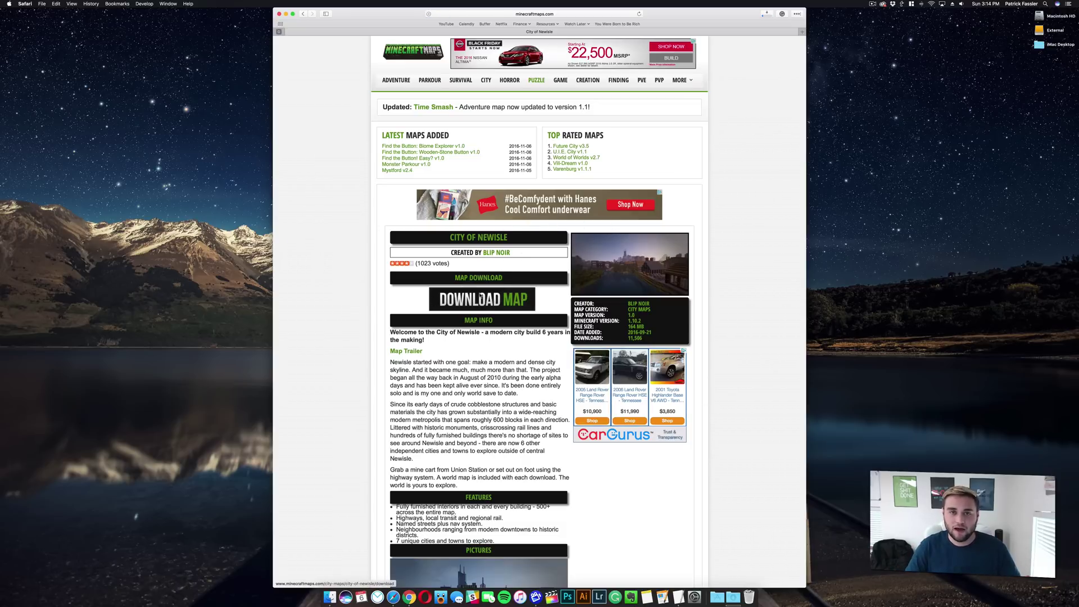
Hide Safari and drag the downloaded Newisle folder from the Downloads stack onto the desktop
{"action": "key", "text": "super+w"}
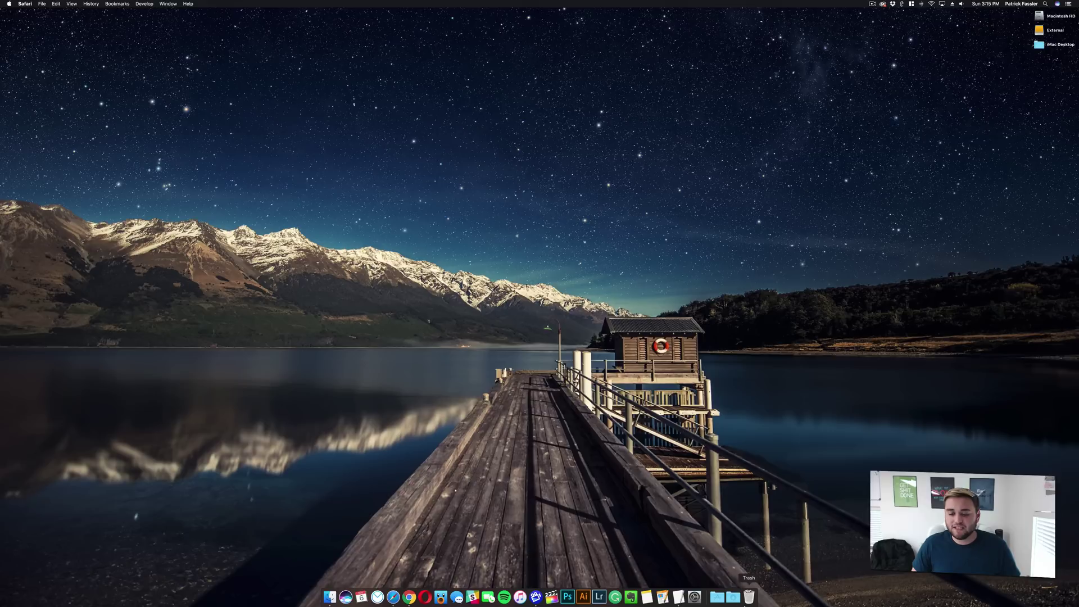
{"action": "left_click", "coordinate": [733, 597]}
{"action": "left_click_drag", "start_coordinate": [733, 575], "coordinate": [1039, 113]}
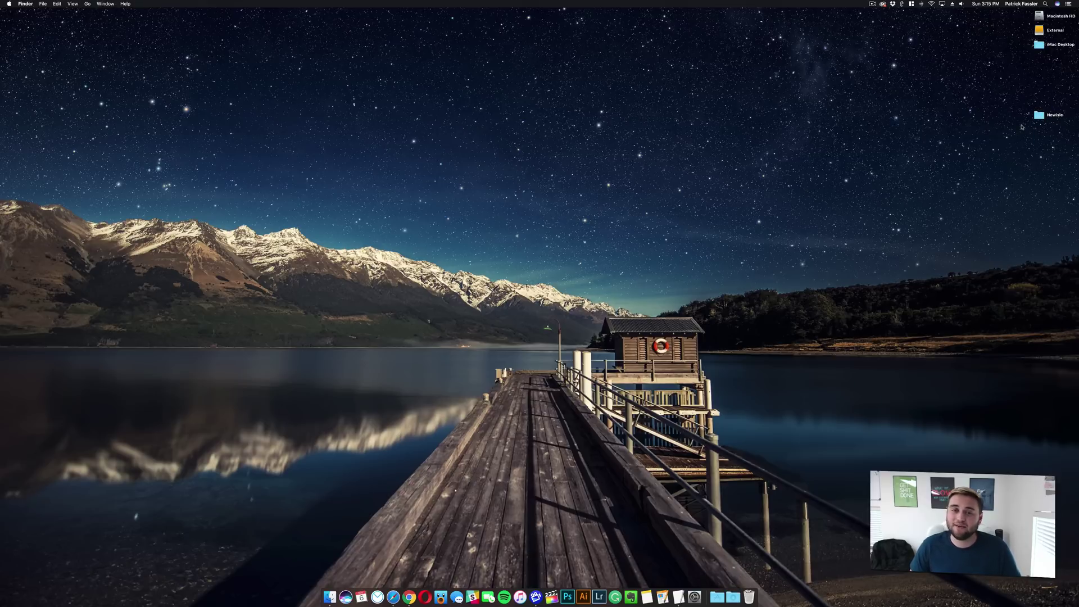
Inspect the Newisle folder's region, data and level.dat contents, then close its window
{"action": "double_click", "coordinate": [1039, 114]}
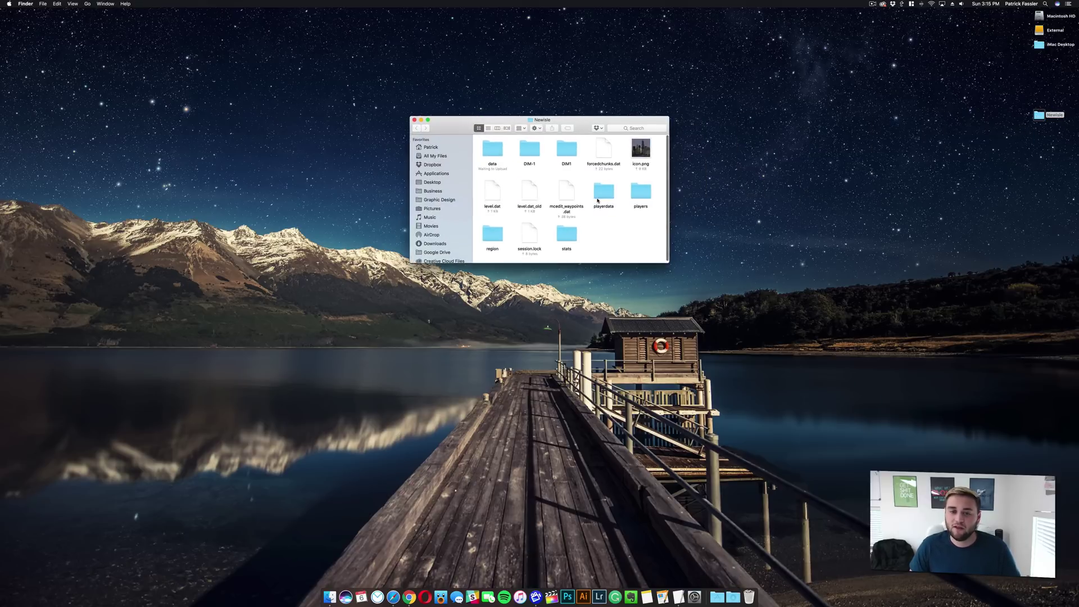
{"action": "left_click", "coordinate": [1034, 125]}
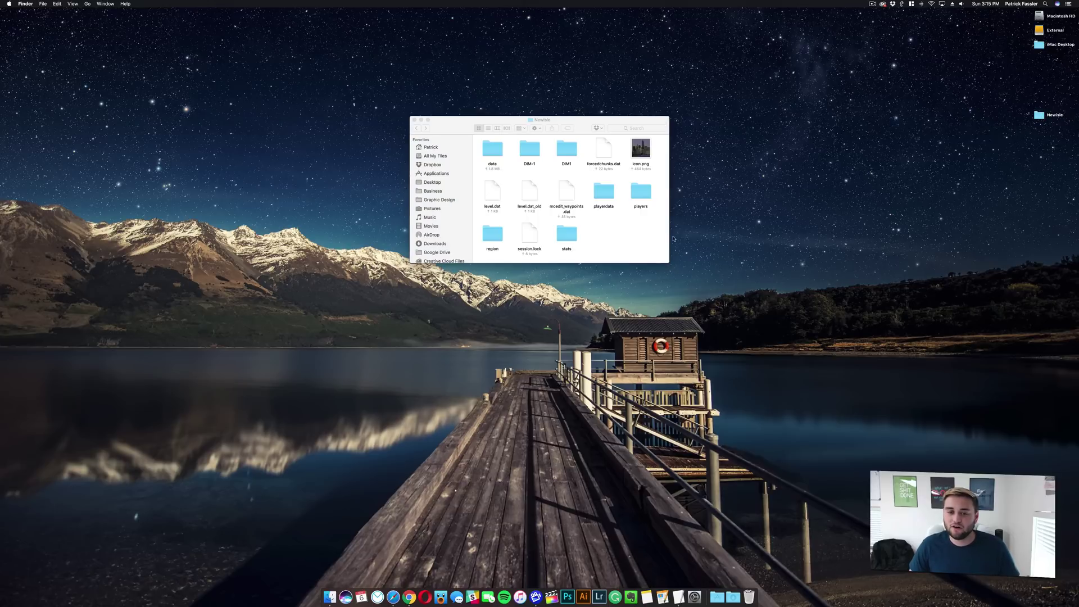
{"action": "left_click", "coordinate": [652, 241]}
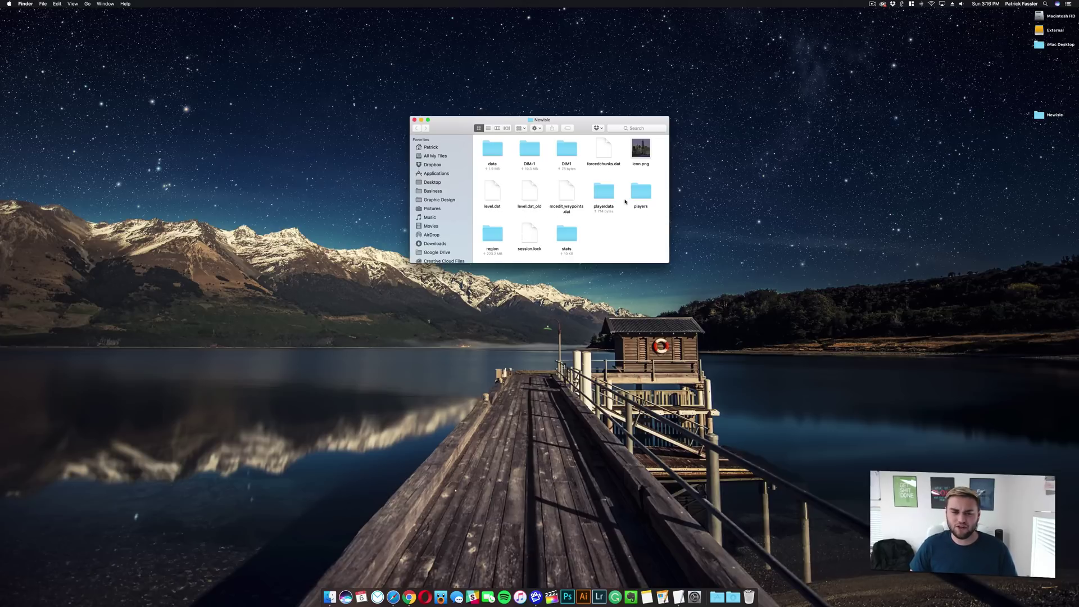
{"action": "left_click", "coordinate": [413, 120]}
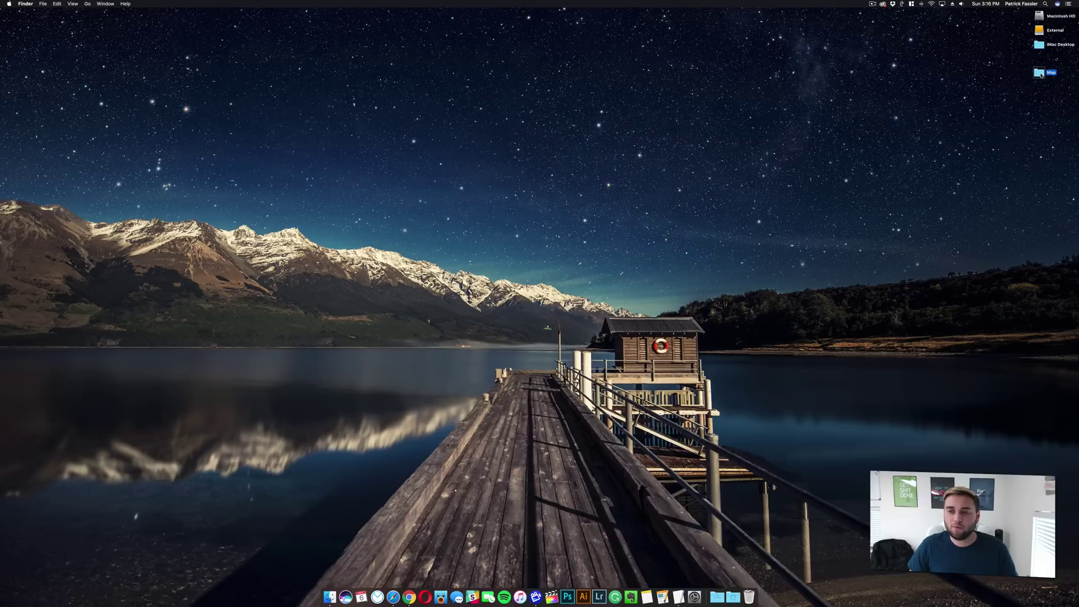
Move Newisle out of the desktop Map folder onto the desktop, closing both folder windows
{"action": "double_click", "coordinate": [1040, 73]}
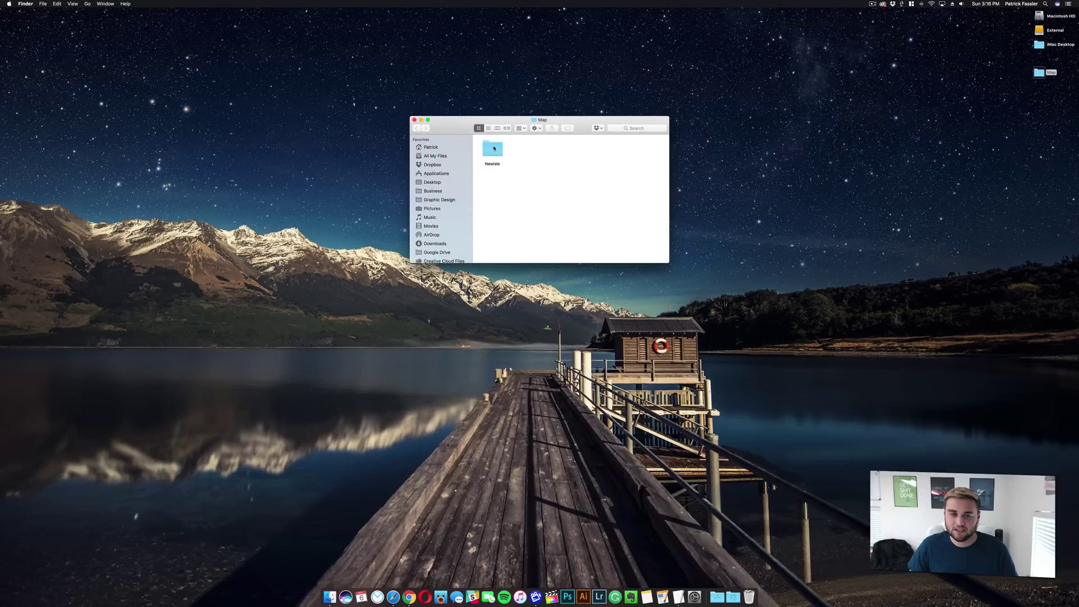
{"action": "left_click_drag", "start_coordinate": [499, 149], "coordinate": [1051, 137]}
{"action": "left_click", "coordinate": [576, 200]}
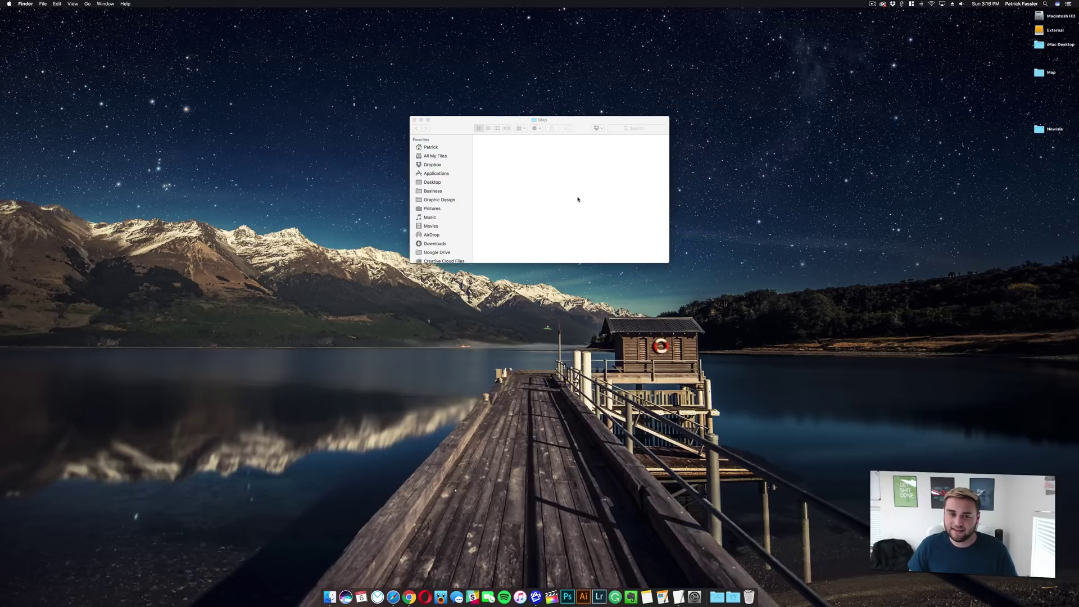
{"action": "left_click", "coordinate": [415, 119]}
{"action": "double_click", "coordinate": [1041, 130]}
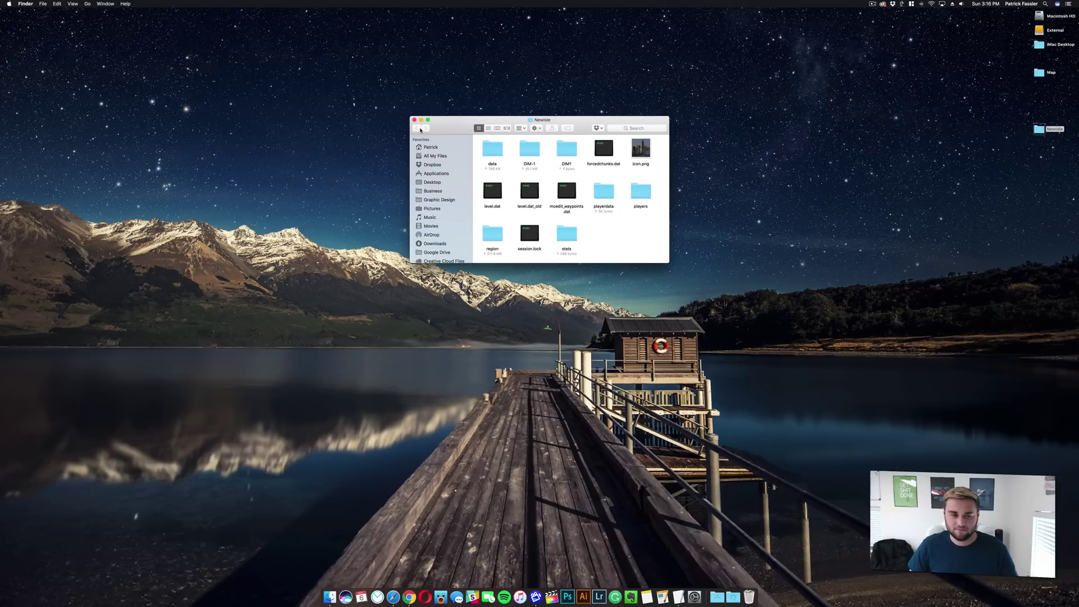
{"action": "left_click", "coordinate": [414, 120]}
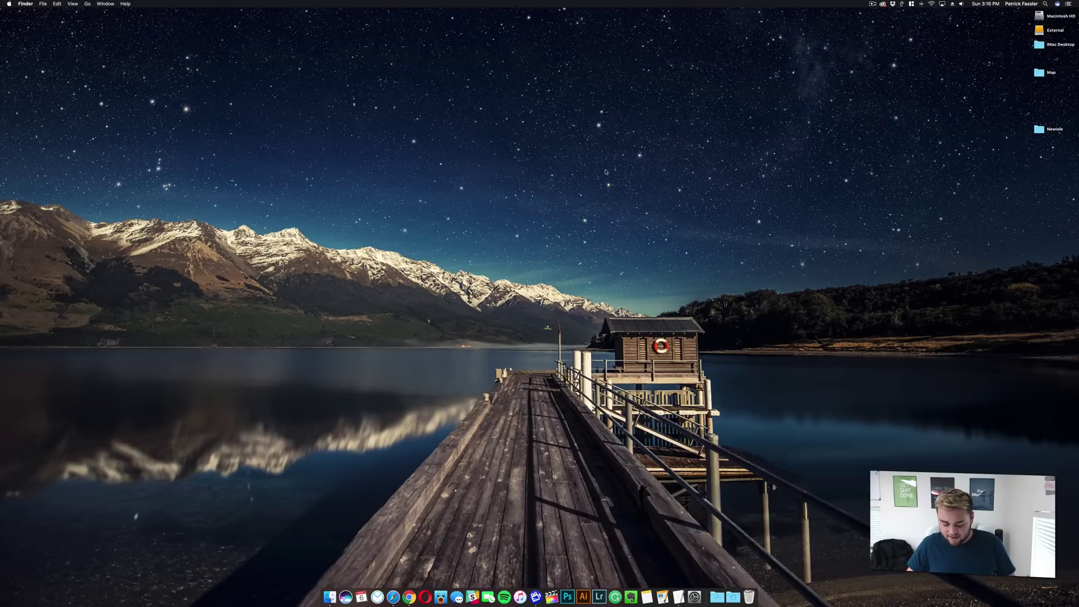
Go to ~/Library/Application Support/minecraft/saves with Go to Folder
{"action": "key", "text": "shift+super+g"}
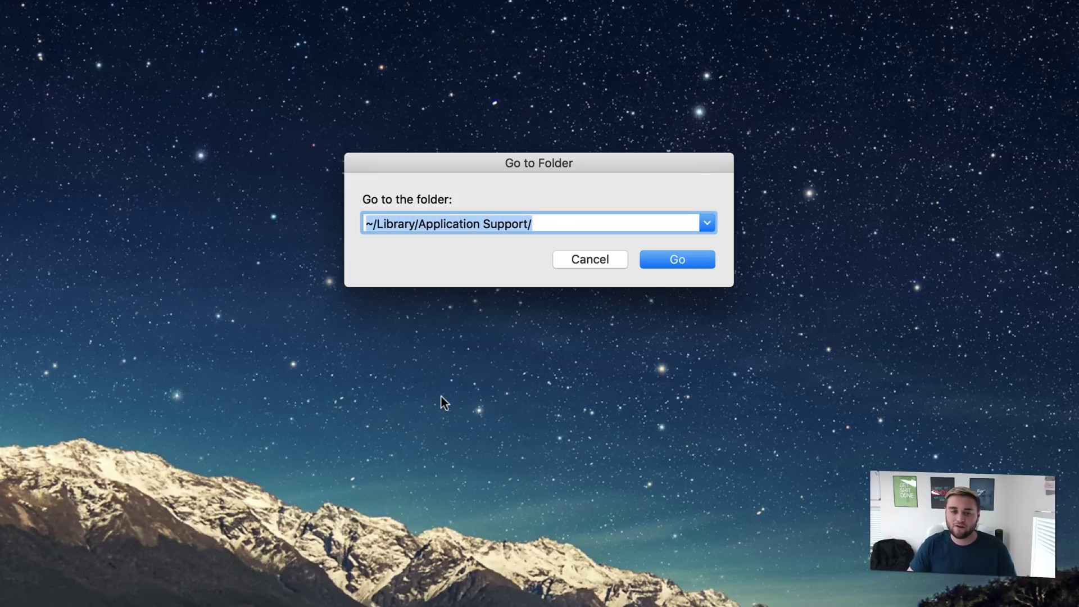
{"action": "key", "text": "Right"}
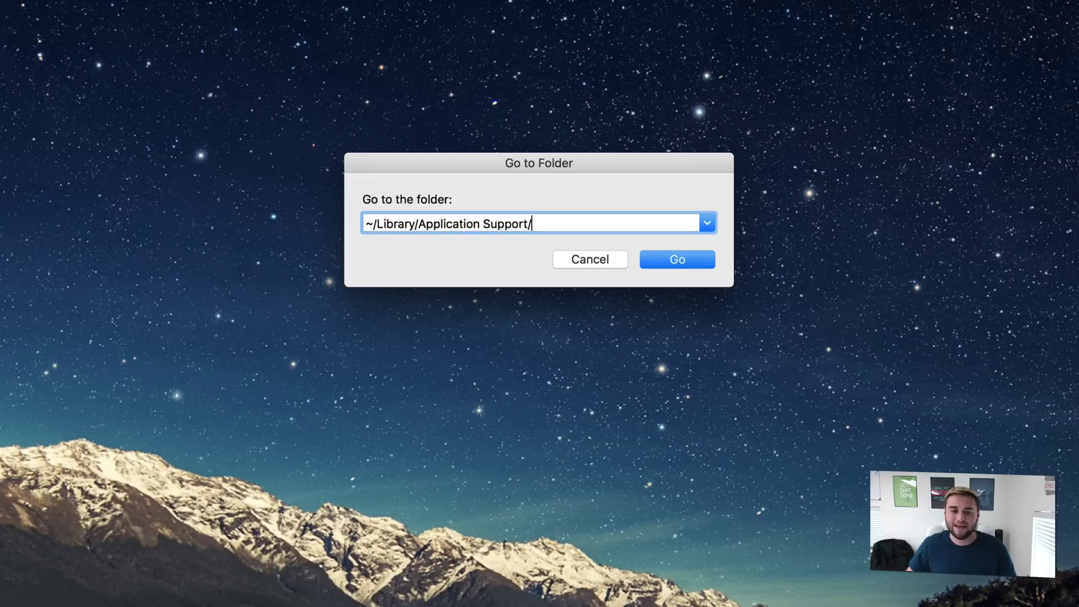
{"action": "left_click", "coordinate": [677, 260]}
{"action": "scroll", "coordinate": [590, 232], "scroll_direction": "down", "scroll_amount": 5}
{"action": "double_click", "coordinate": [623, 259]}
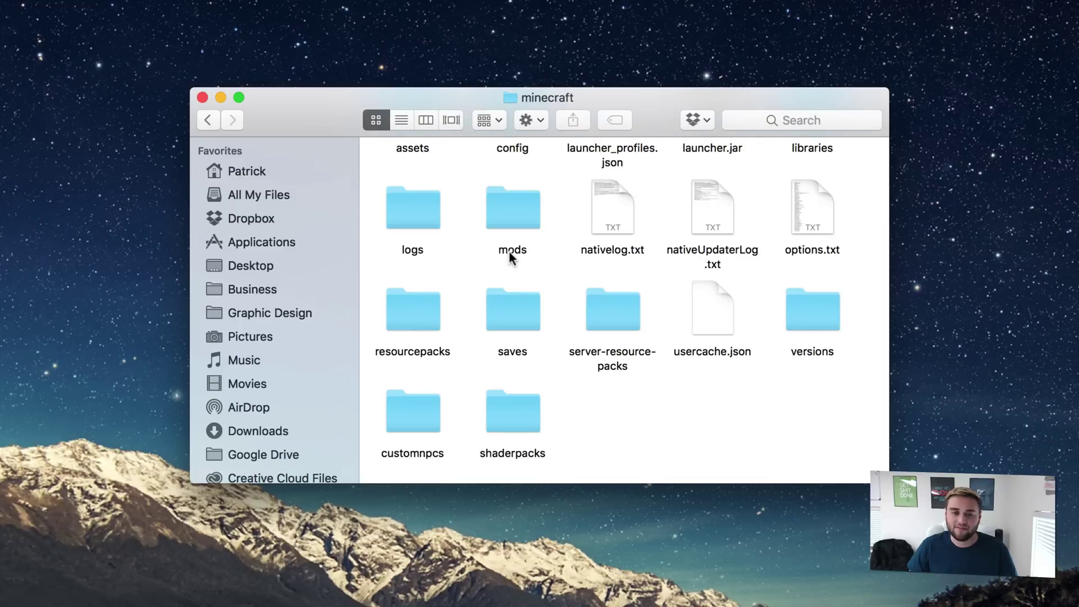
{"action": "scroll", "coordinate": [520, 246], "scroll_direction": "down", "scroll_amount": 2}
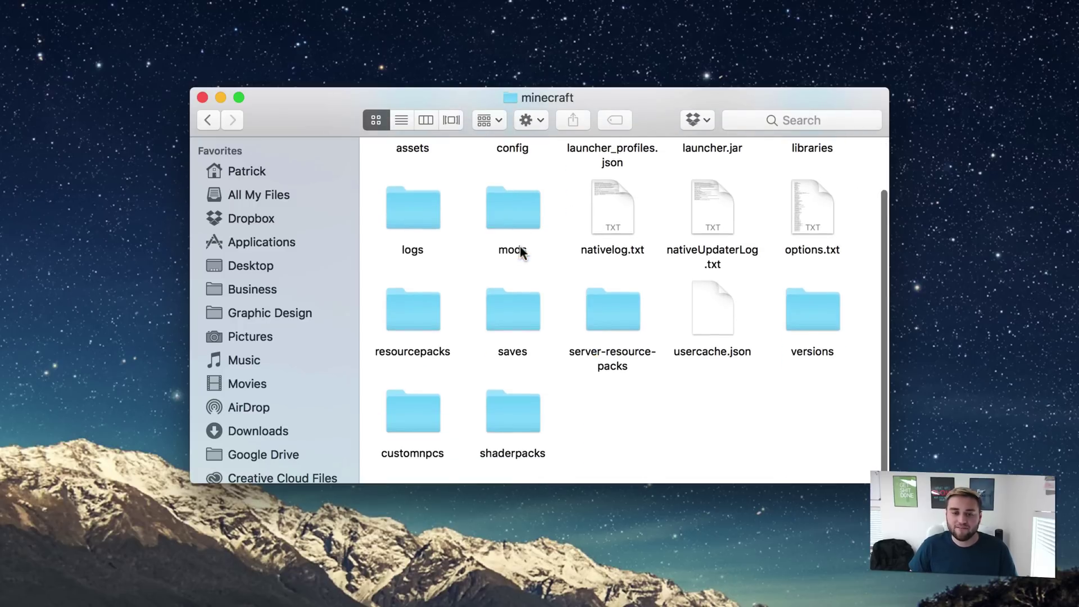
{"action": "double_click", "coordinate": [518, 313]}
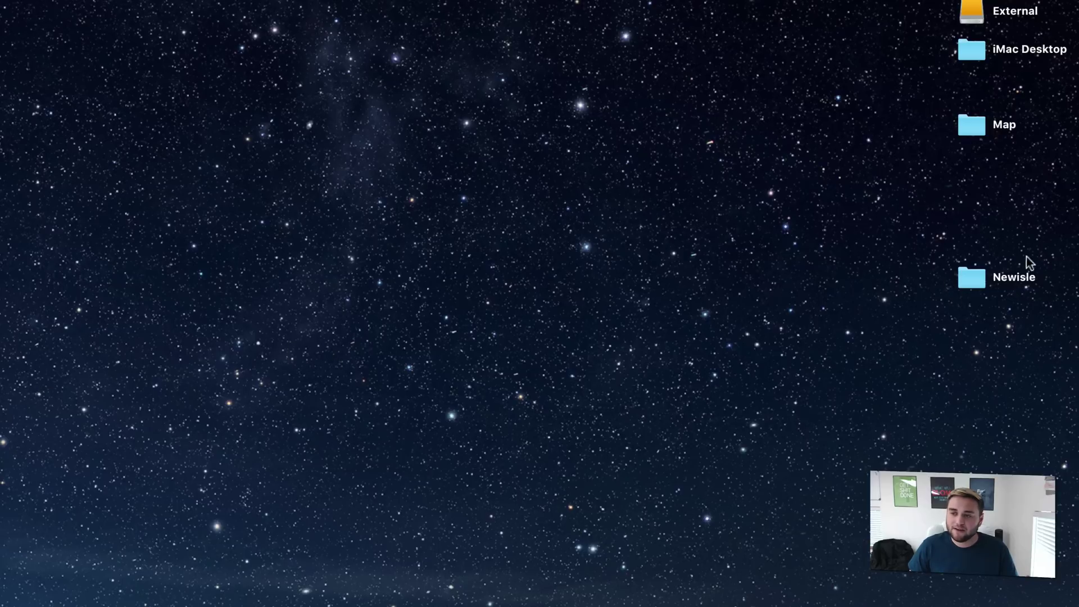
Drag Newisle from the desktop into saves and confirm moving it out of iCloud
{"action": "mouse_move", "coordinate": [971, 277]}
{"action": "left_mouse_down"}
{"action": "mouse_move", "coordinate": [937, 293]}
{"action": "mouse_move", "coordinate": [967, 282]}
{"action": "mouse_move", "coordinate": [951, 284]}
{"action": "left_mouse_up"}
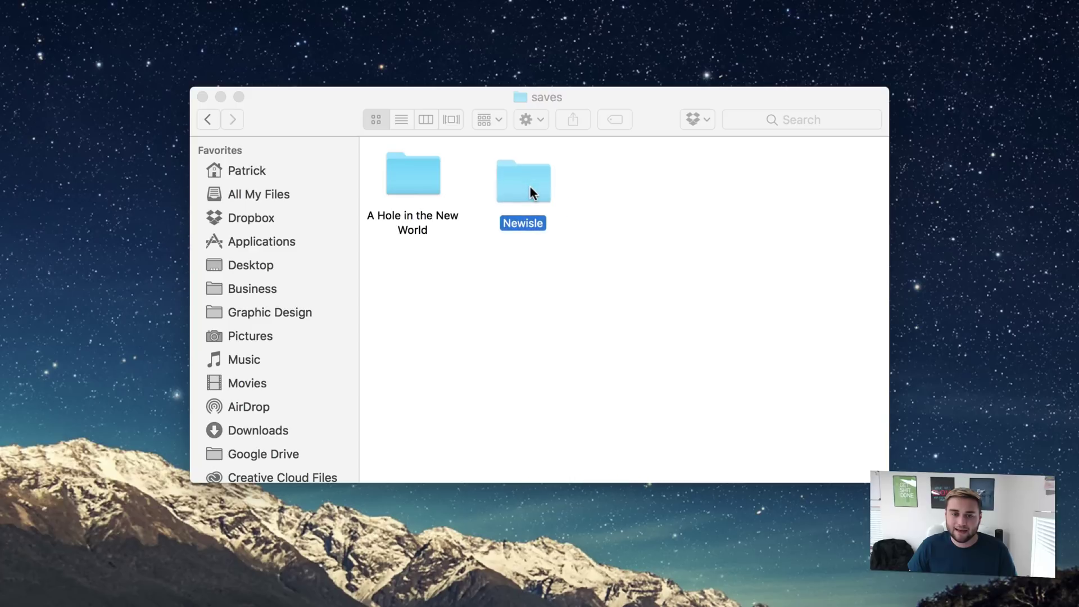
{"action": "left_click_drag", "start_coordinate": [531, 187], "coordinate": [530, 187]}
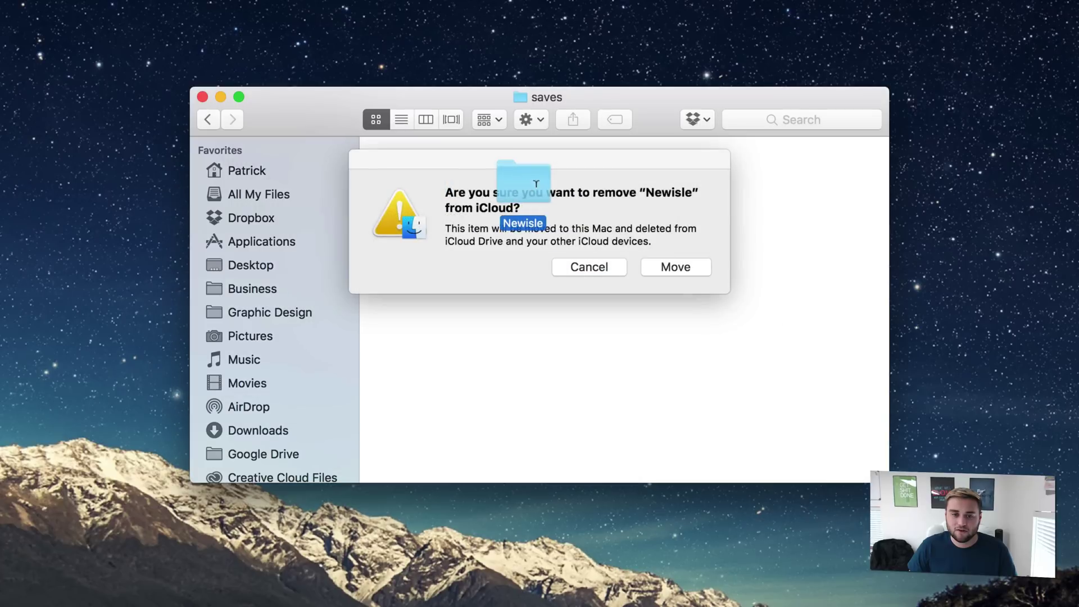
{"action": "left_click", "coordinate": [647, 267]}
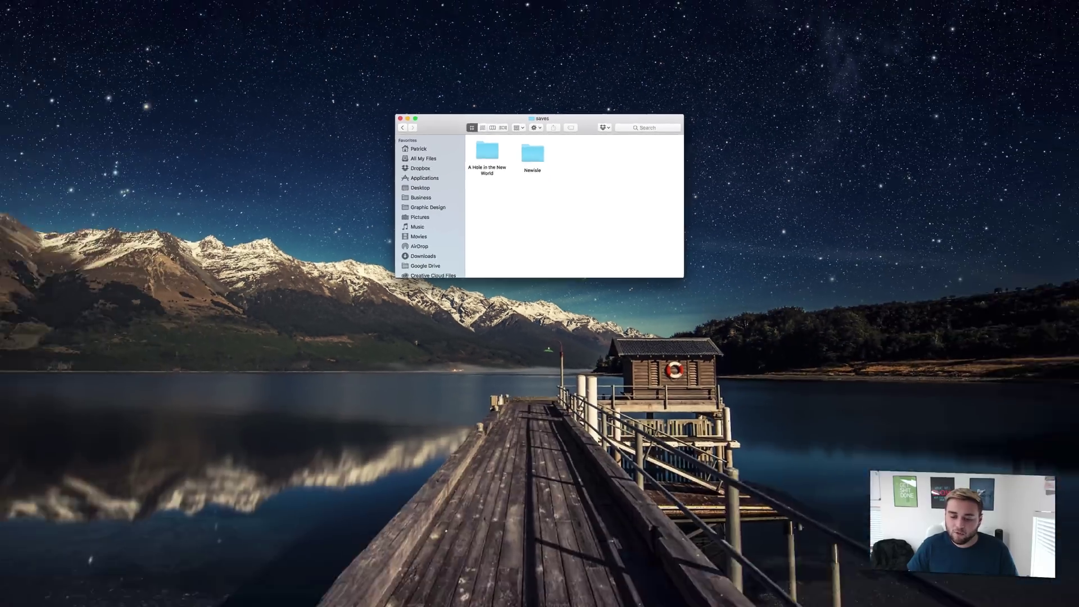
Launch Minecraft from Applications and play Newisle World from the Singleplayer list
{"action": "left_click", "coordinate": [733, 597]}
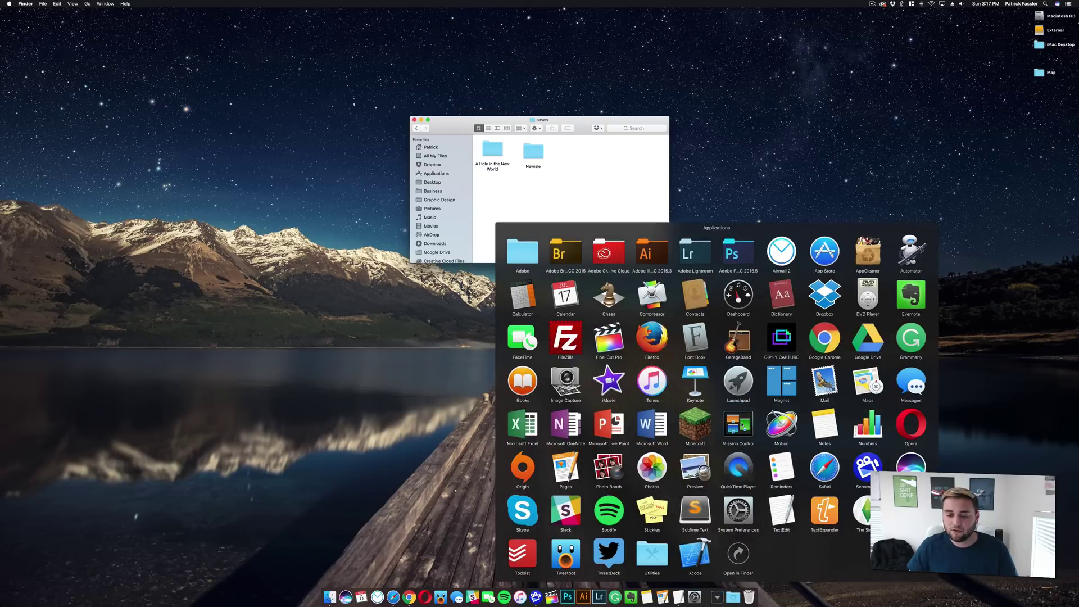
{"action": "left_click", "coordinate": [705, 427]}
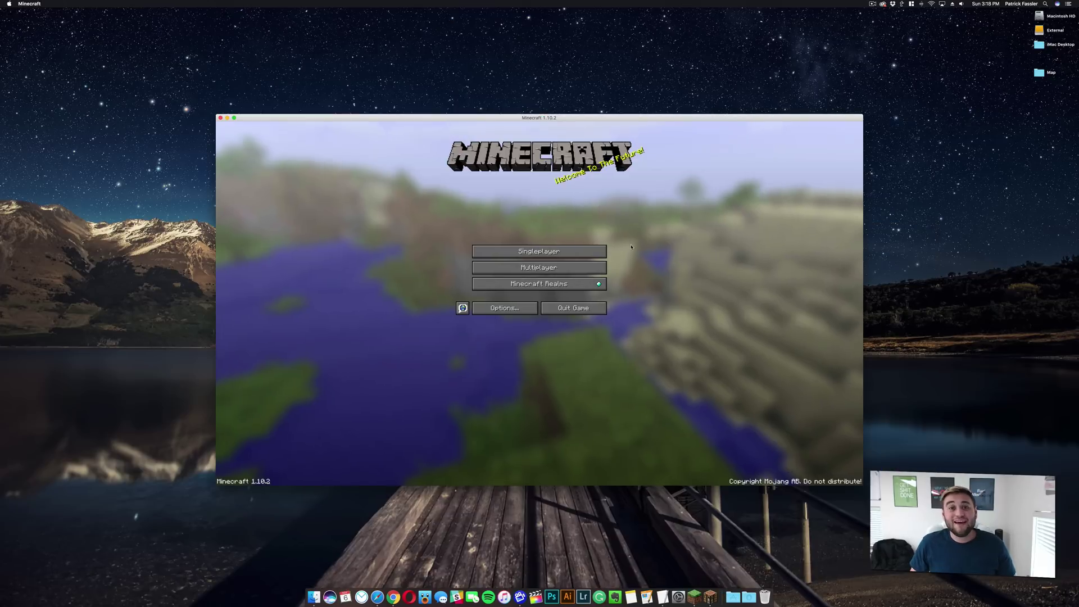
{"action": "left_click", "coordinate": [549, 253]}
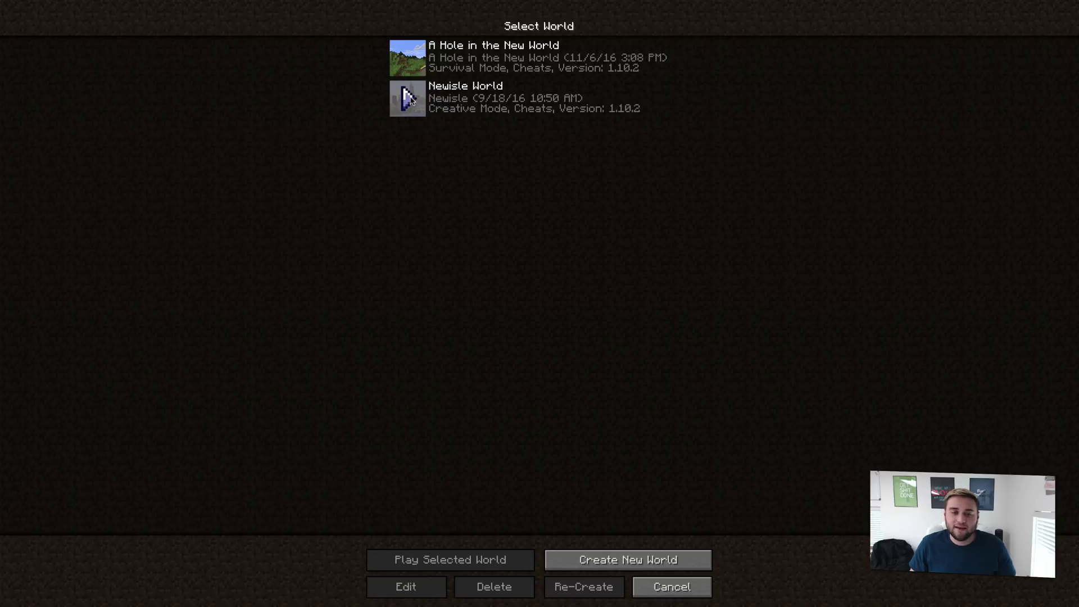
{"action": "left_click", "coordinate": [409, 99]}
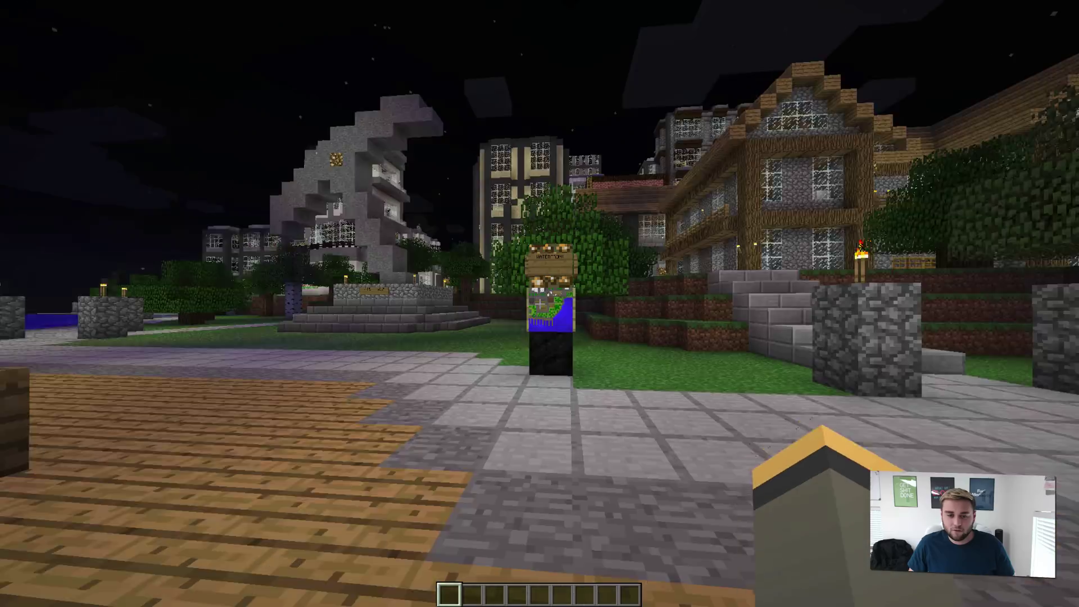
Fly up over Newisle past the statue plaza, the tall cream building and the round white building
{"action": "key", "text": "space"}
{"action": "key", "text": "s"}
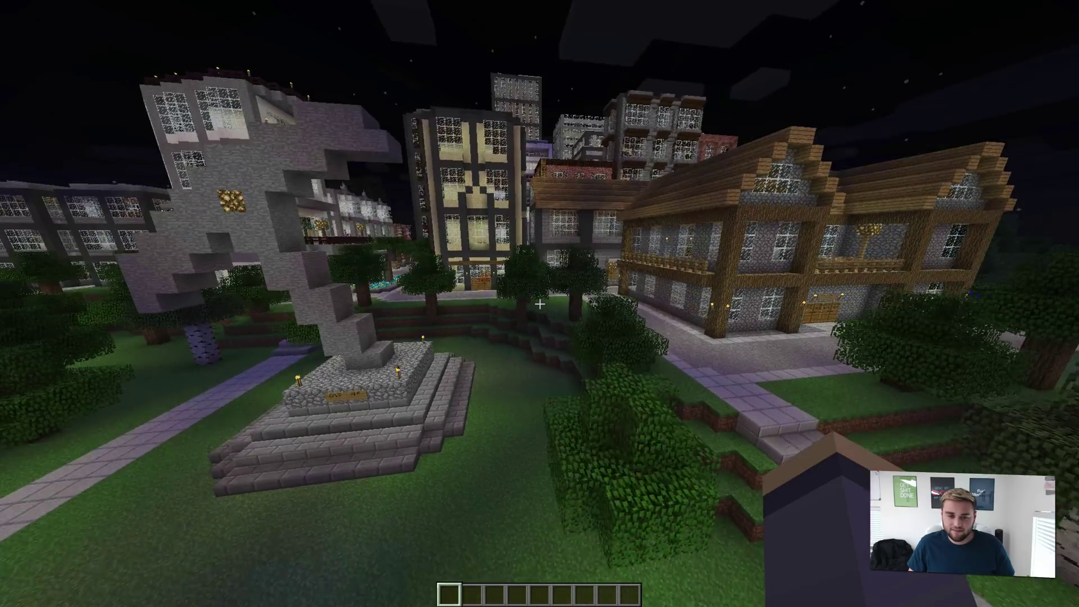
{"action": "key", "text": "w"}
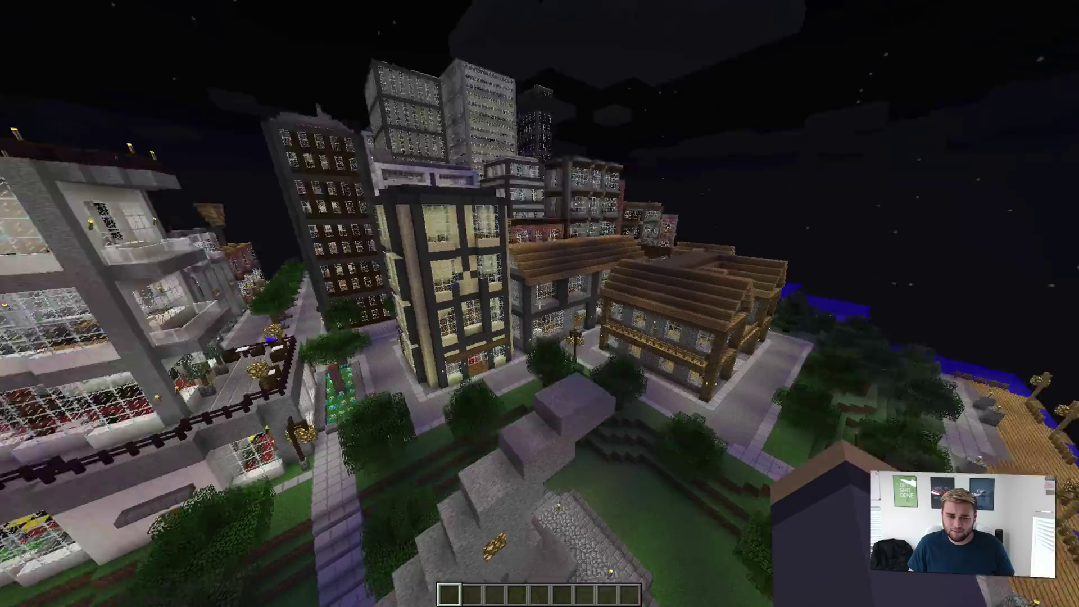
{"action": "key", "text": "w"}
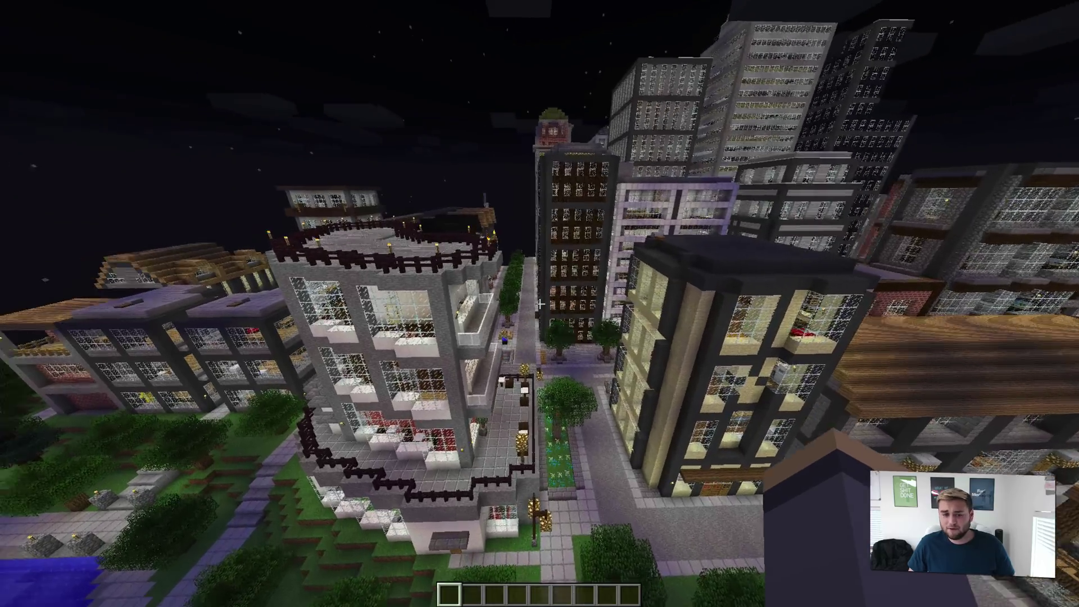